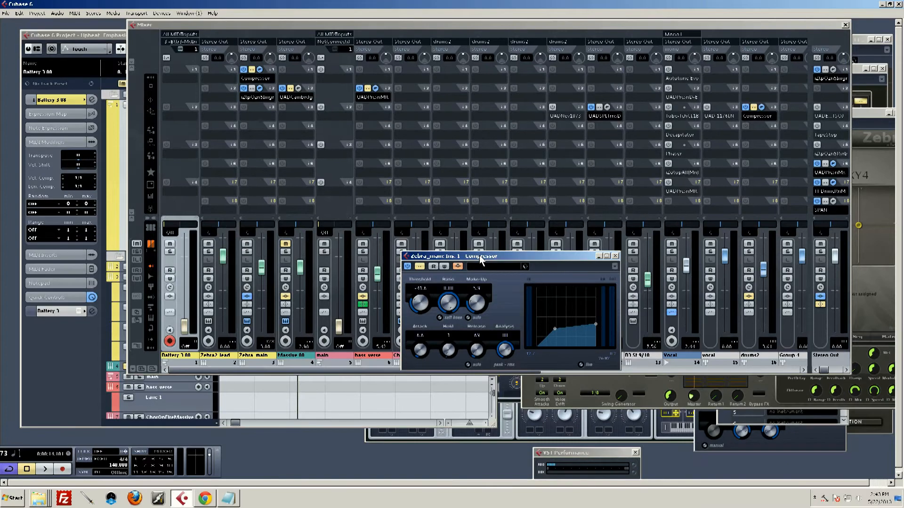
# Reposition the Zebra_main compressor window and audition the mix with the compressor still bypassed
pyautogui.moveTo(492, 262); pyautogui.dragTo(512, 287)
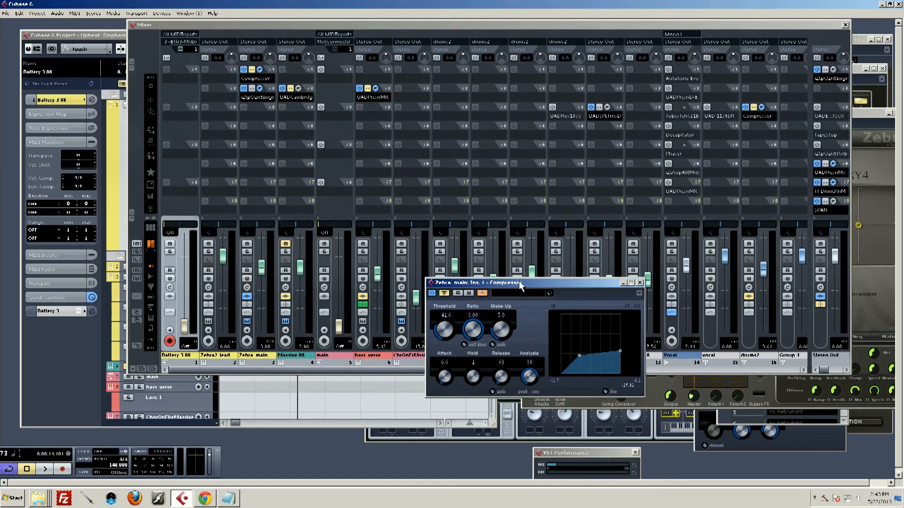
pyautogui.moveTo(515, 281); pyautogui.dragTo(513, 284)
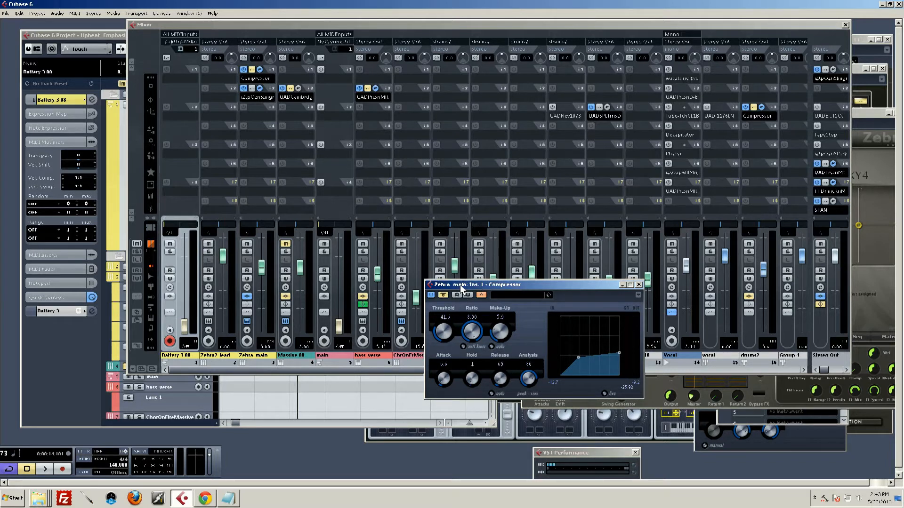
pyautogui.press('space')
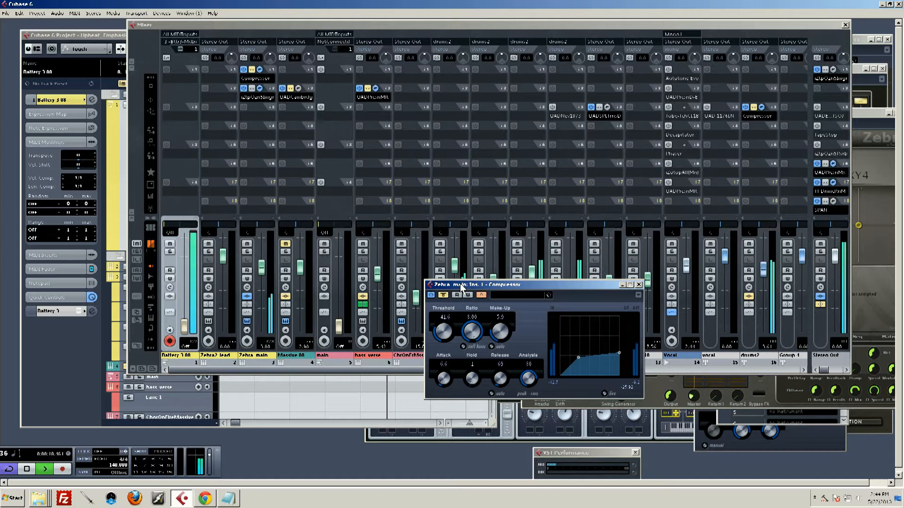
pyautogui.press('space')
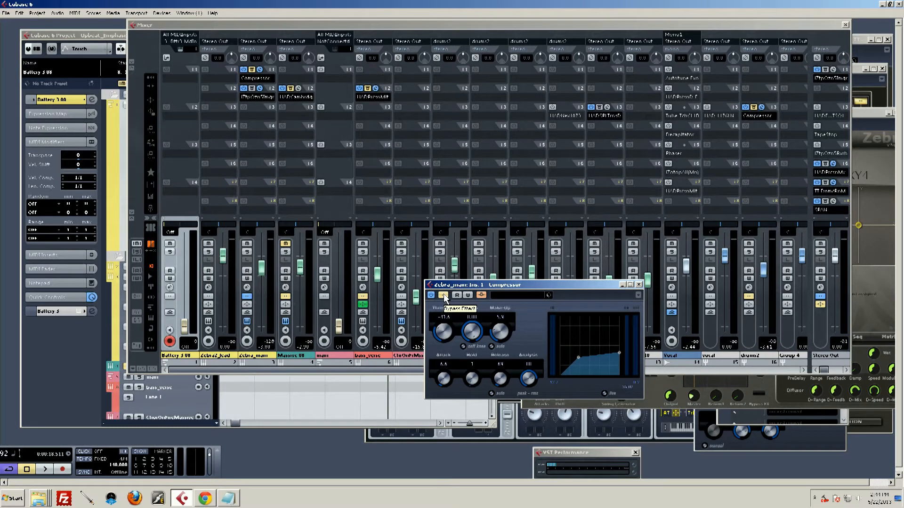
# Take the Zebra_main compressor out of bypass and audition the mix with it active
pyautogui.click(444, 297)
pyautogui.press('space')
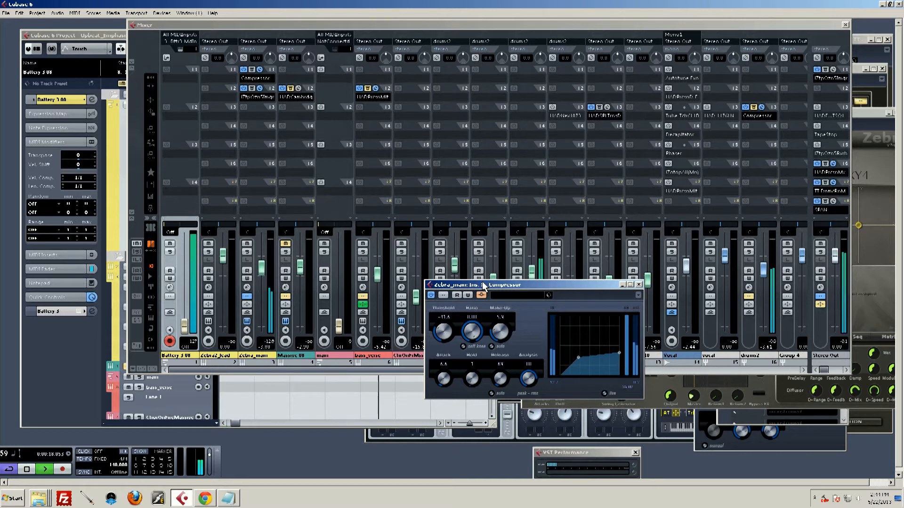
pyautogui.press('space')
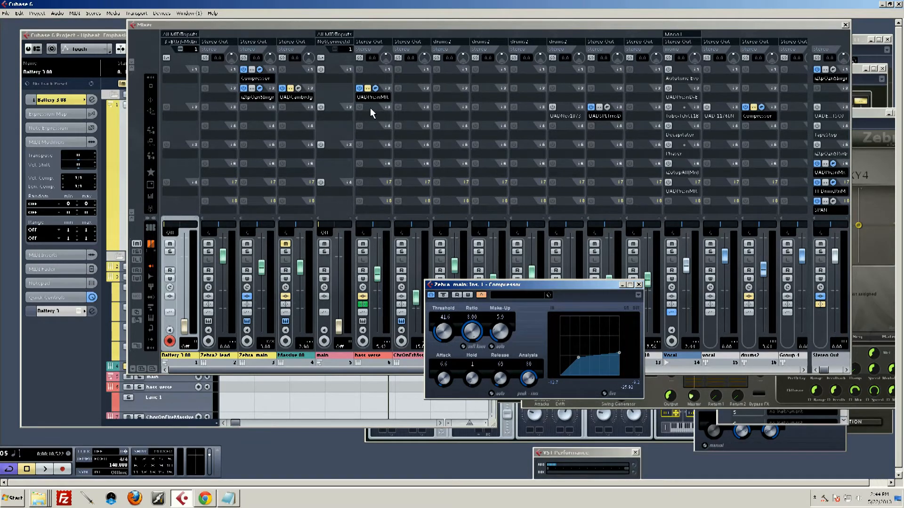
# Audition the Zebra_main channel on its own by soloing it during playback, and unsolo it
pyautogui.click(247, 251)
pyautogui.press('space')
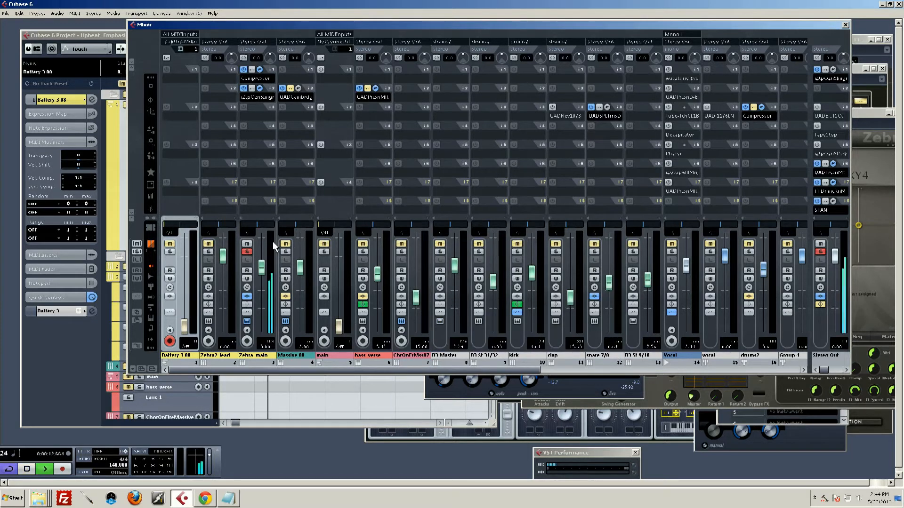
pyautogui.press('space')
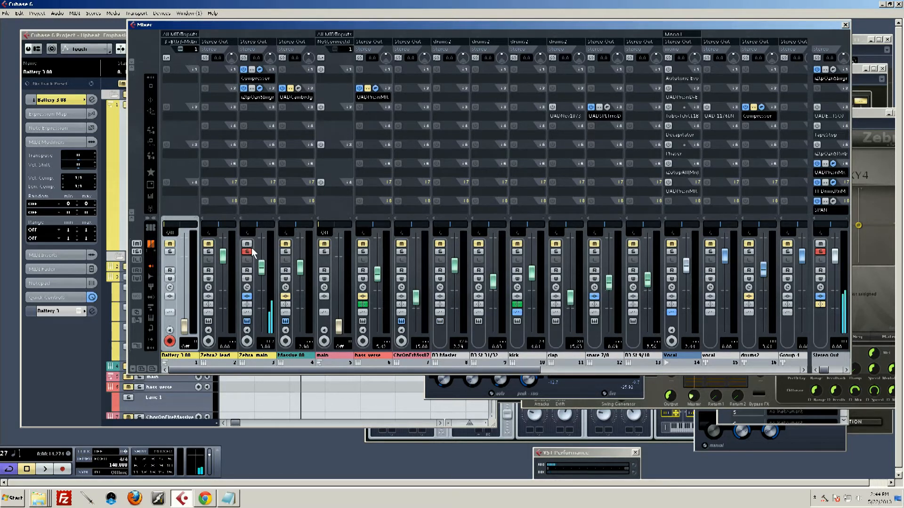
pyautogui.click(248, 251)
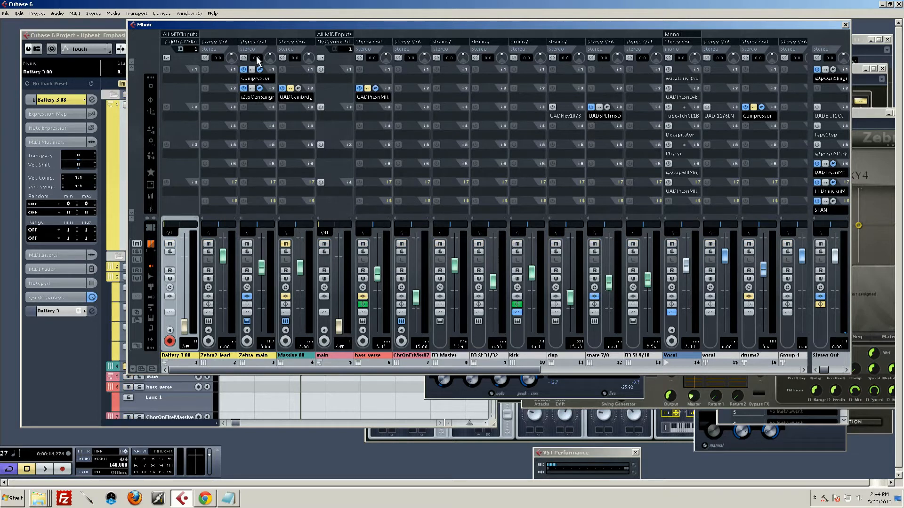
# Open the Zebra_main channel's compressor editor and place its window over the lower part of the mixer
pyautogui.click(260, 69)
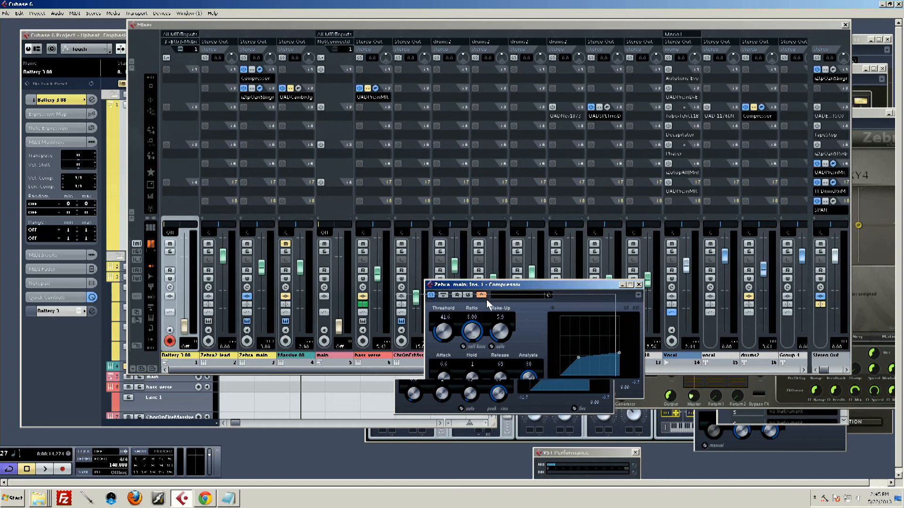
pyautogui.moveTo(499, 285); pyautogui.dragTo(469, 300)
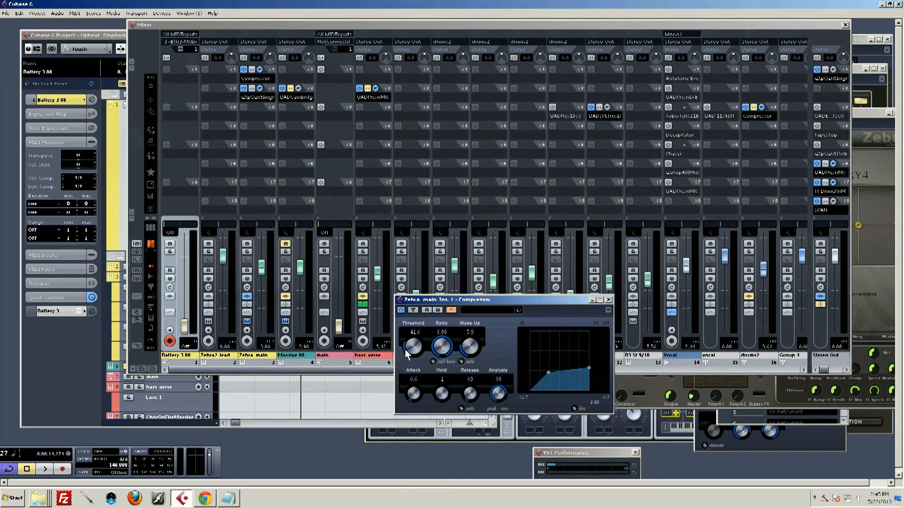
pyautogui.moveTo(460, 300); pyautogui.dragTo(450, 286)
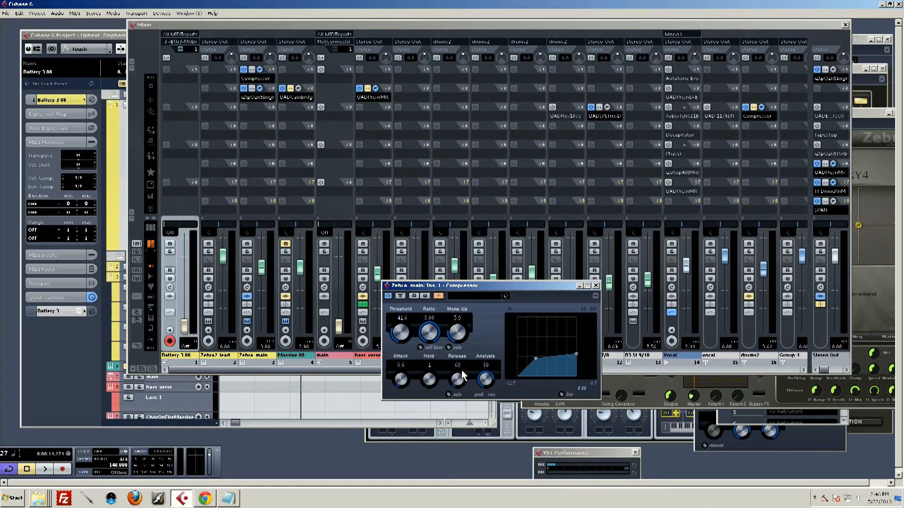
# Raise the Zebra_main compressor's release to 634 while auditioning the mix
pyautogui.press('space')
pyautogui.moveTo(460, 380); pyautogui.dragTo(464, 355)
pyautogui.press('space')
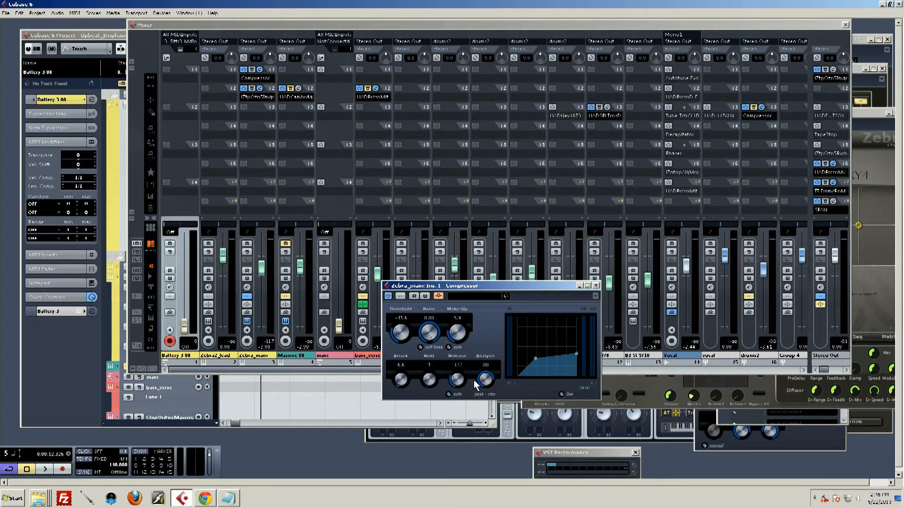
pyautogui.moveTo(451, 380); pyautogui.dragTo(456, 378)
pyautogui.press('space')
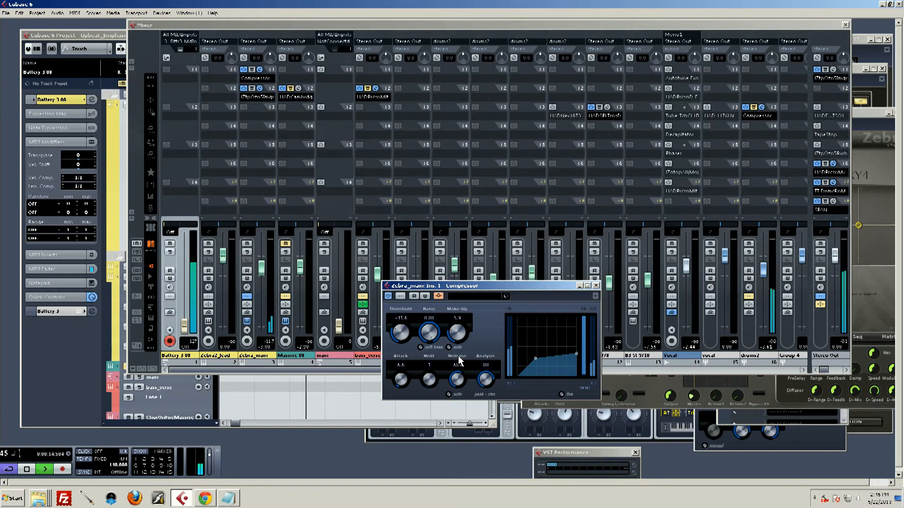
pyautogui.moveTo(456, 378); pyautogui.dragTo(472, 379)
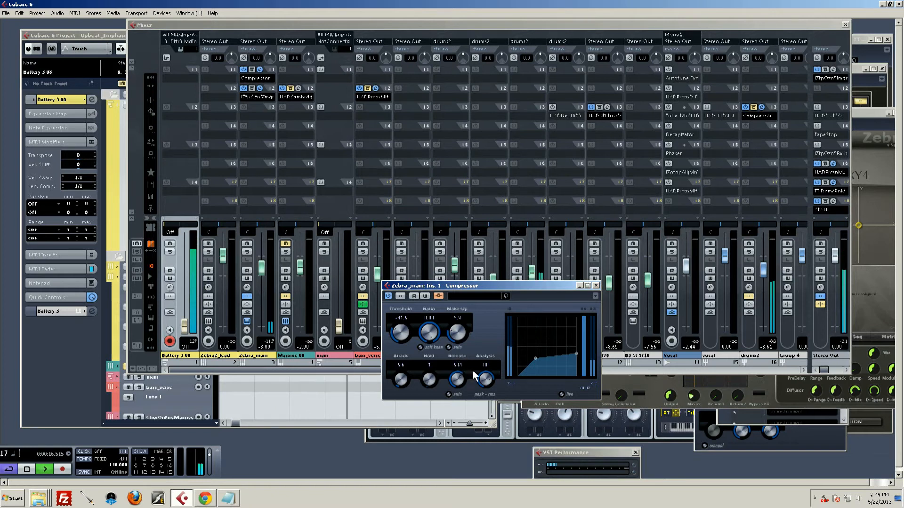
pyautogui.press('space')
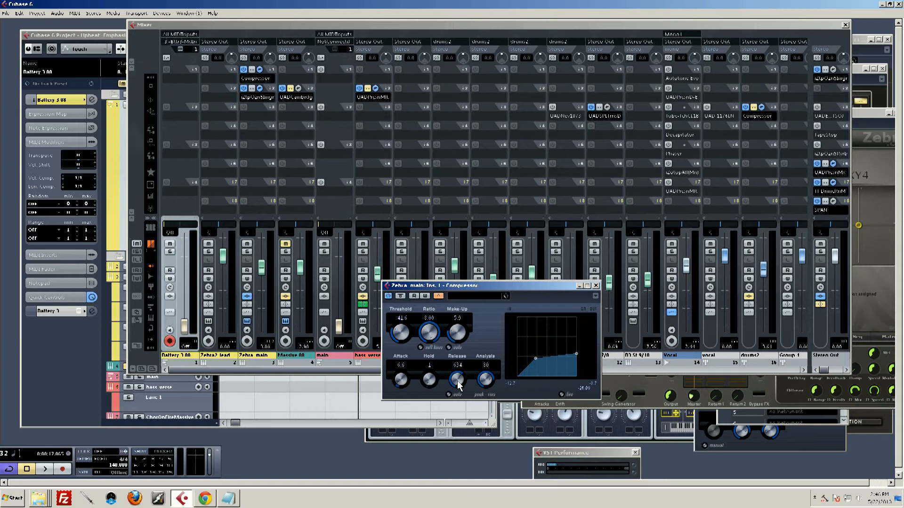
# Lower the compressor's release to 149 during playback
pyautogui.press('space')
pyautogui.scroll(-5, 457, 380)
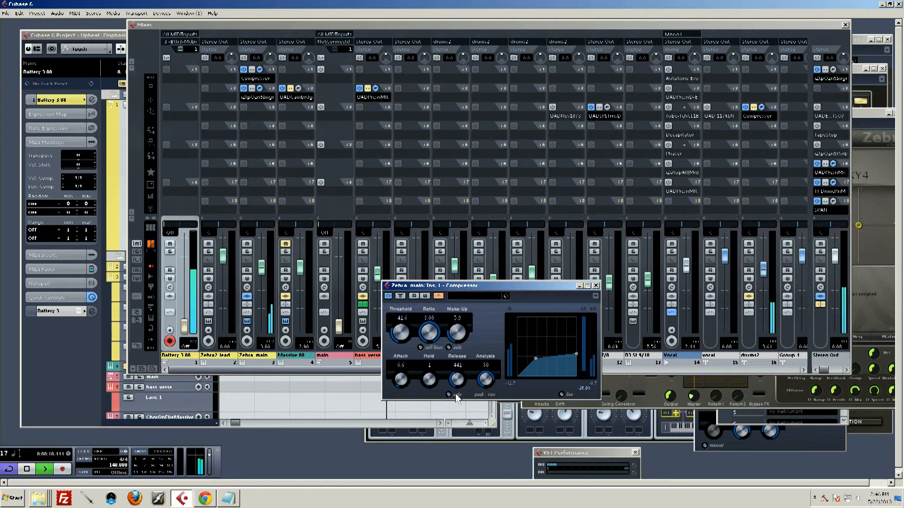
pyautogui.moveTo(455, 394); pyautogui.dragTo(456, 424)
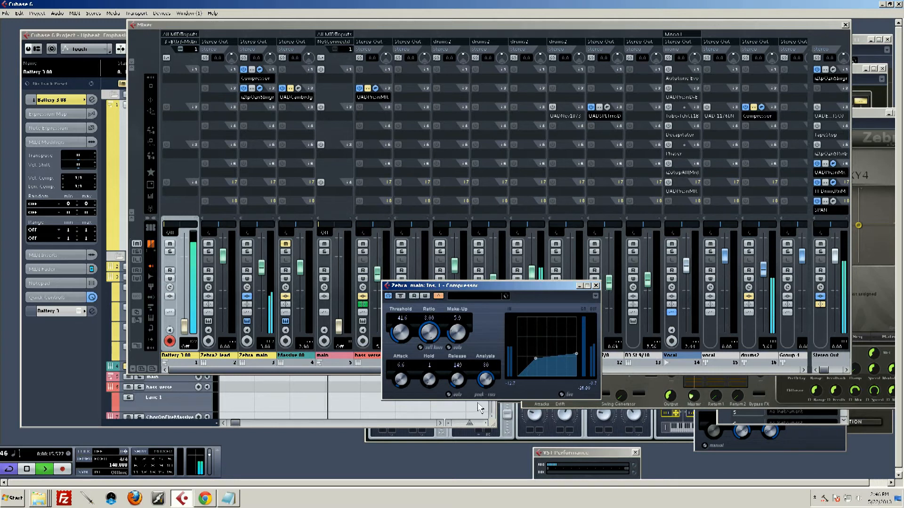
pyautogui.press('space')
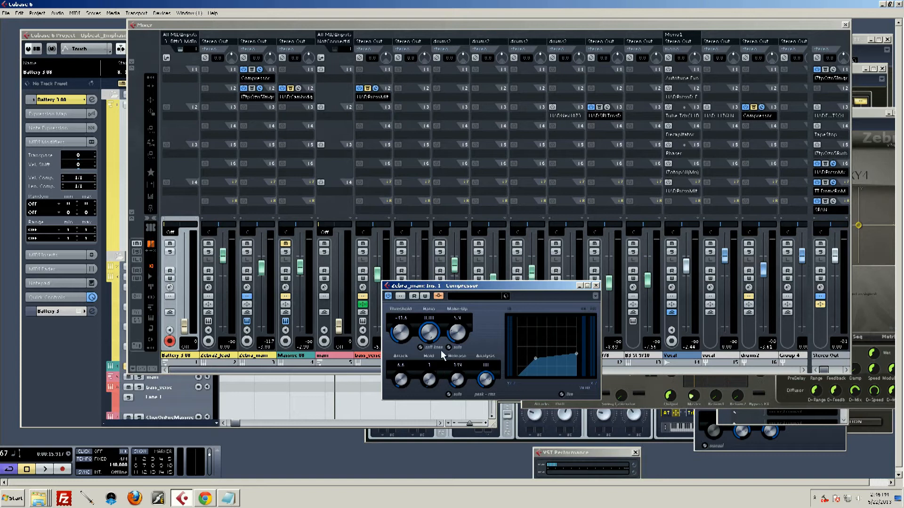
# Deactivate the compressor's side-chain and adjust its make-up gain while auditioning the mix
pyautogui.click(440, 295)
pyautogui.press('space')
pyautogui.moveTo(462, 335); pyautogui.dragTo(473, 364)
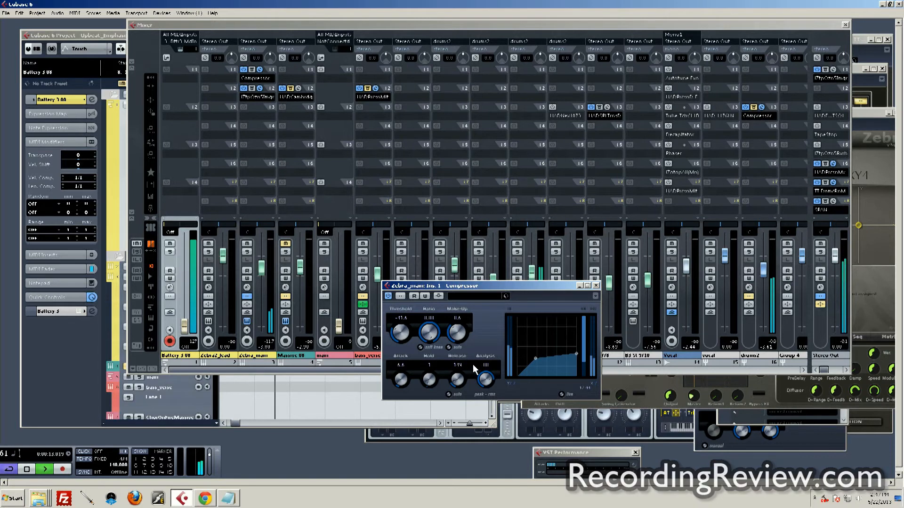
pyautogui.press('space')
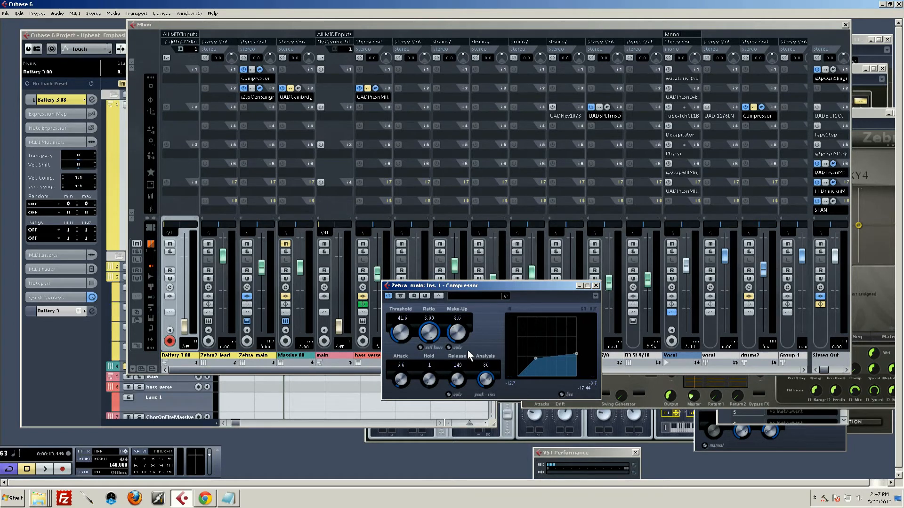
# Reactivate the compressor's side-chain and set the make-up gain to 5.9
pyautogui.click(437, 296)
pyautogui.moveTo(457, 331)
pyautogui.mouseDown()
pyautogui.moveTo(456, 344)
pyautogui.moveTo(457, 332)
pyautogui.mouseUp()
# Shorten the compressor's release to 15 during playback
pyautogui.press('space')
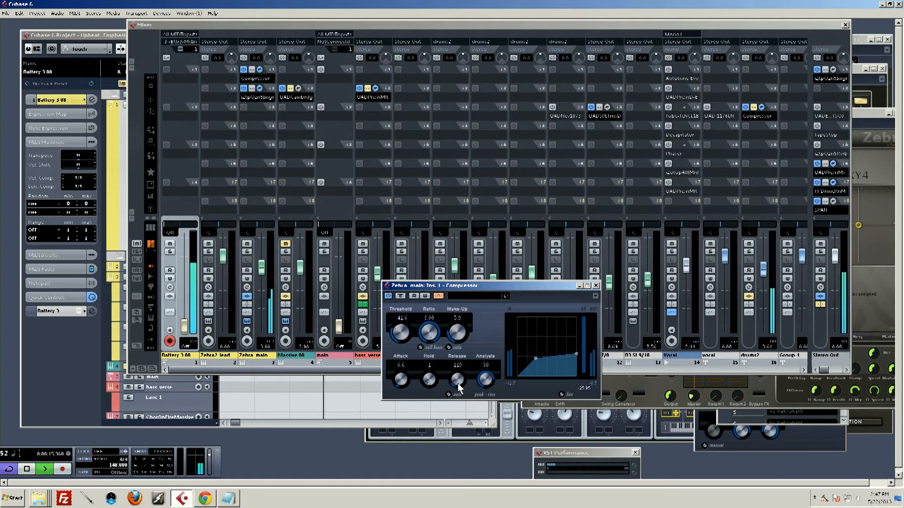
pyautogui.moveTo(458, 384); pyautogui.dragTo(461, 394)
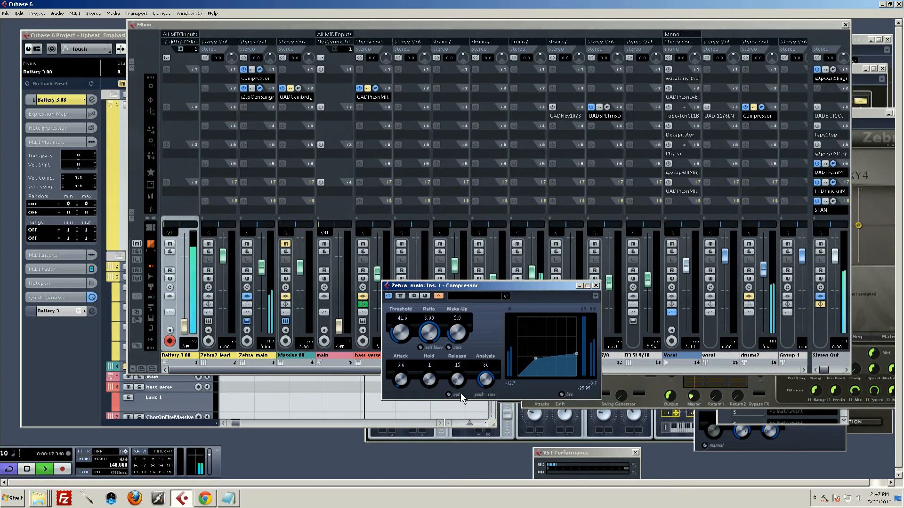
pyautogui.press('space')
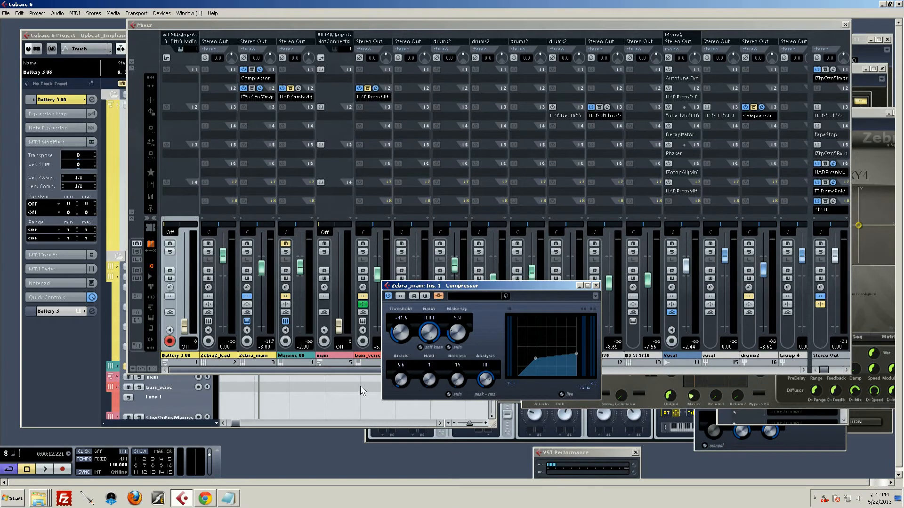
# Set the compressor's attack to 100.0 and audition the slower response
pyautogui.scroll(-5, 410, 365)
pyautogui.press('space')
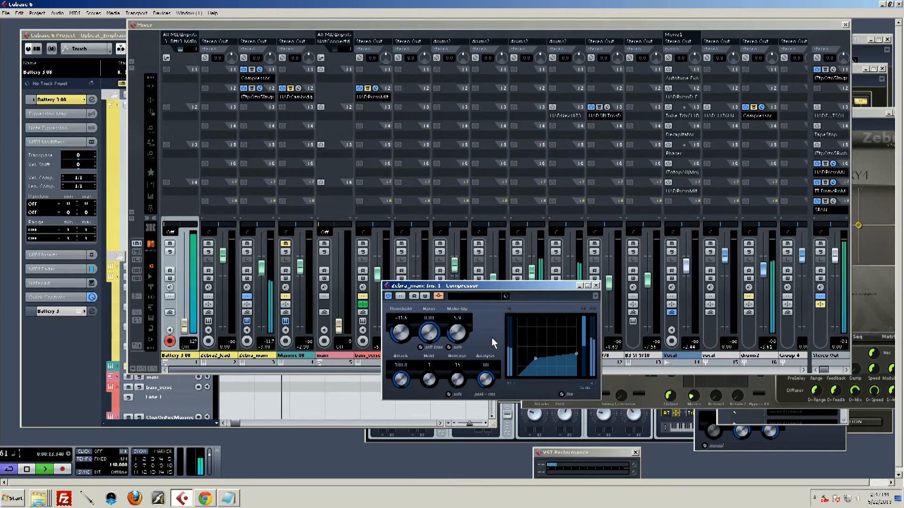
pyautogui.press('space')
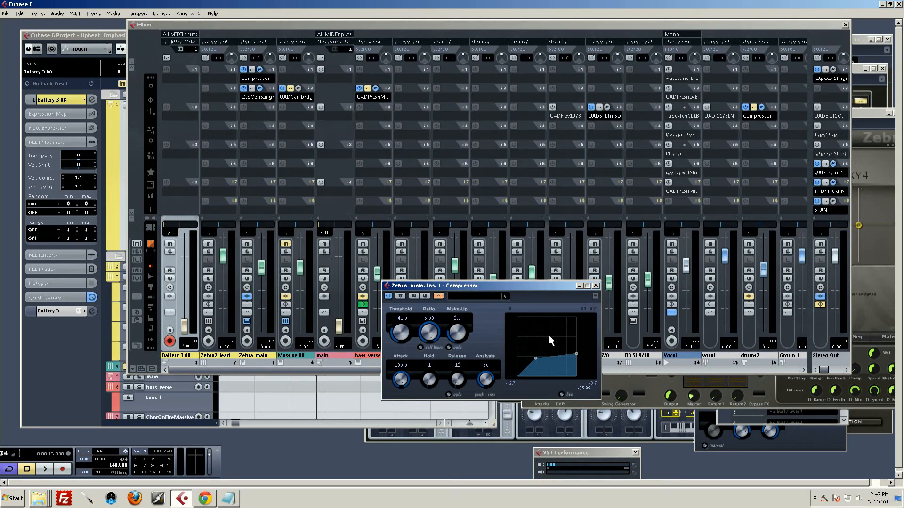
# Lower the compressor's attack to 40.6 while the mix plays, and stop playback
pyautogui.press('space')
pyautogui.moveTo(401, 385); pyautogui.dragTo(403, 400)
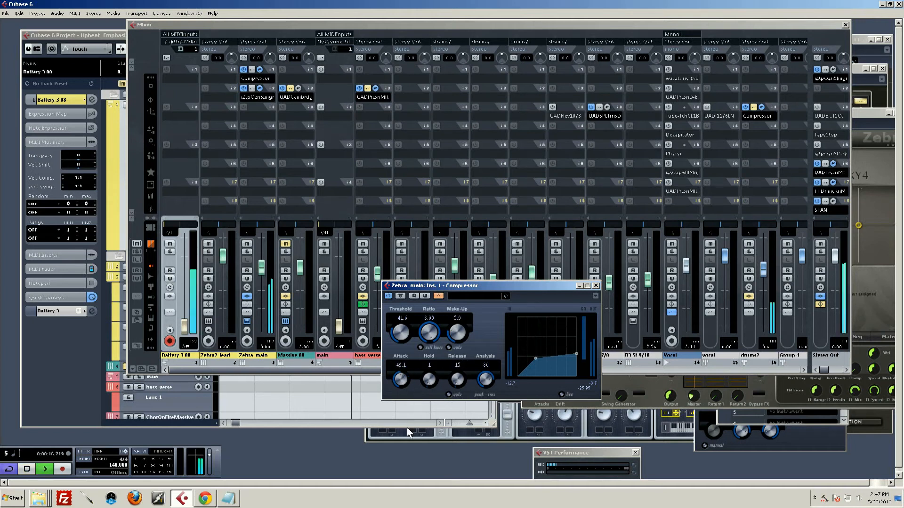
pyautogui.moveTo(407, 437); pyautogui.dragTo(407, 439)
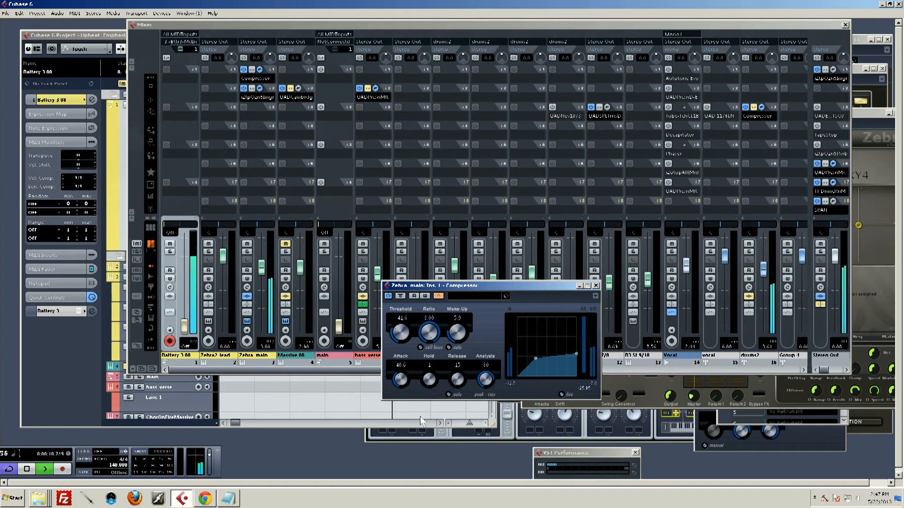
pyautogui.press('space')
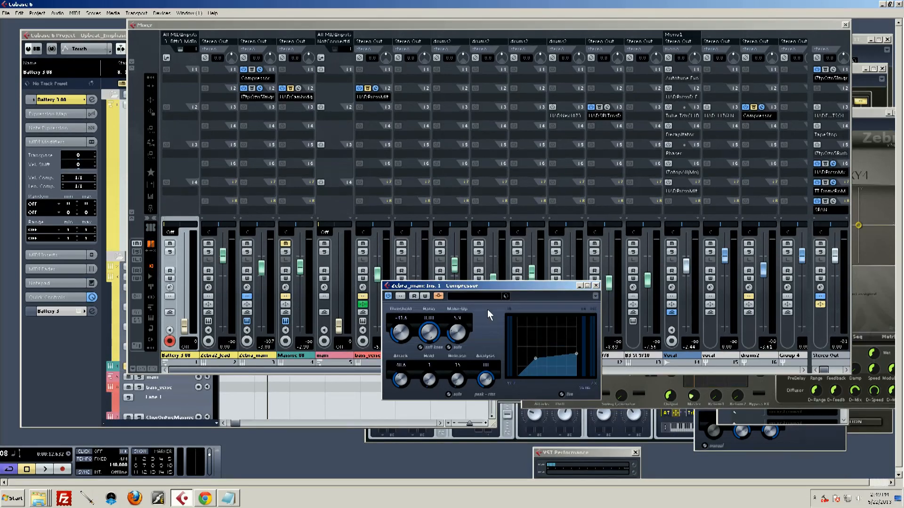
# Move the Zebra_main compressor window down and aside to uncover the mixer's faders
pyautogui.moveTo(515, 284); pyautogui.dragTo(514, 328)
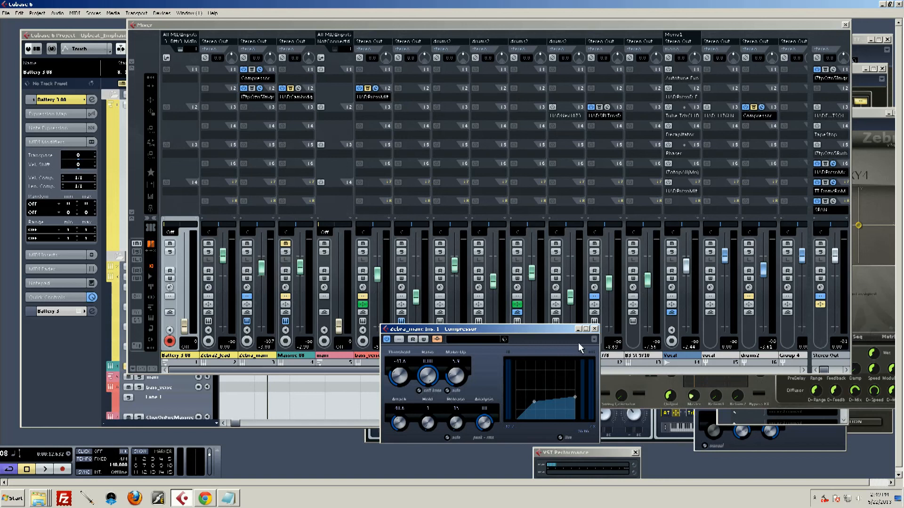
pyautogui.moveTo(561, 331); pyautogui.dragTo(498, 344)
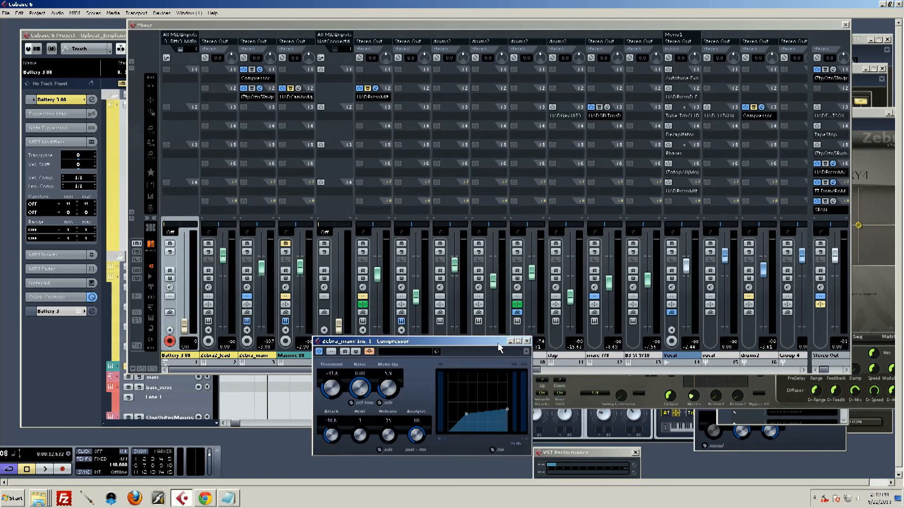